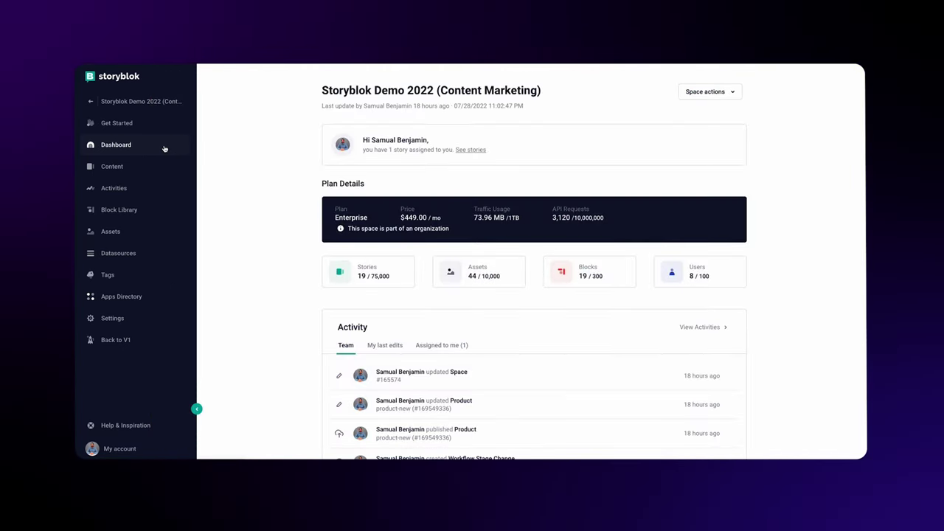
Step: Add German to the languages in the space's internationalization settings
left_click(112, 318)
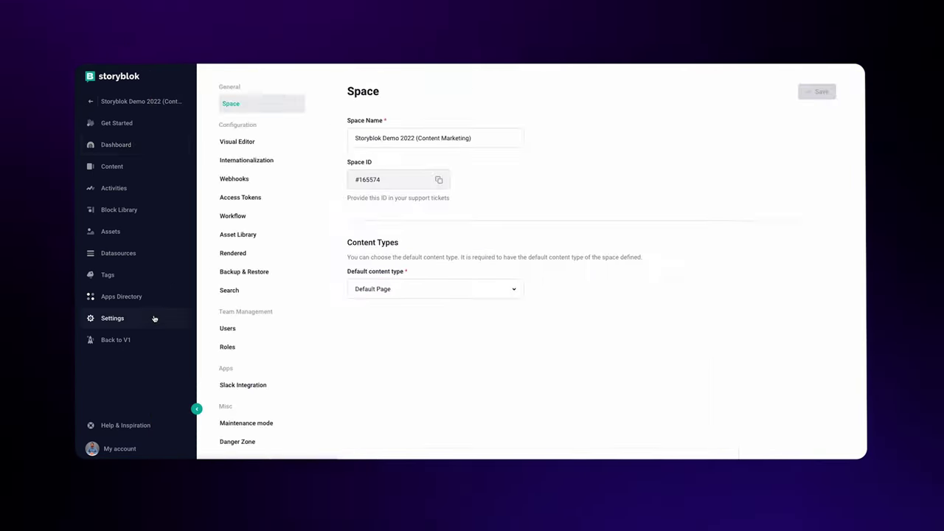
left_click(247, 162)
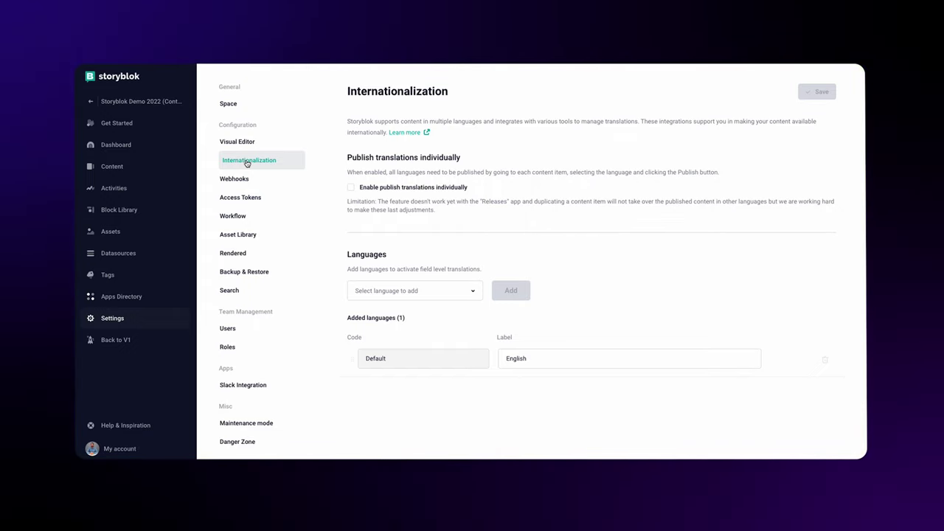
left_click(388, 291)
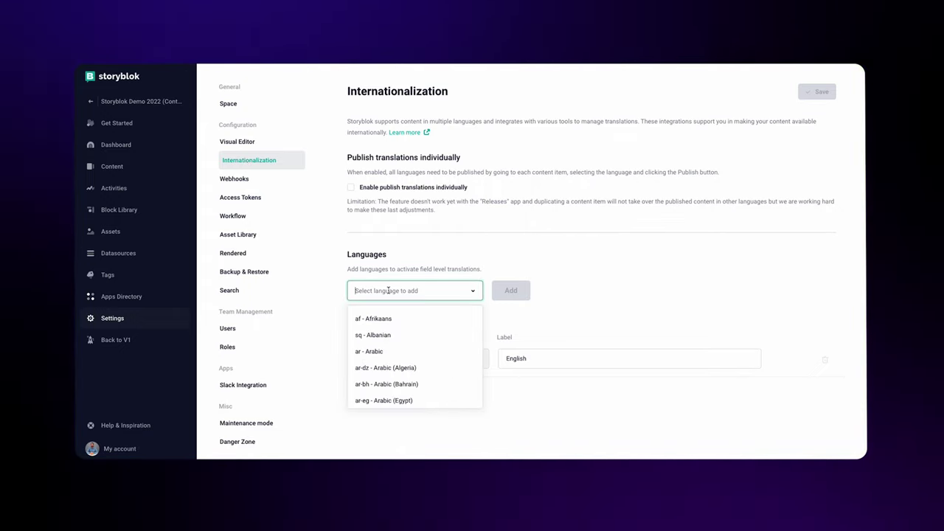
type("german")
left_click(378, 317)
left_click(511, 290)
Step: Add French as another language and save the internationalization settings
left_click(418, 292)
type("french")
left_click(421, 318)
left_click(509, 291)
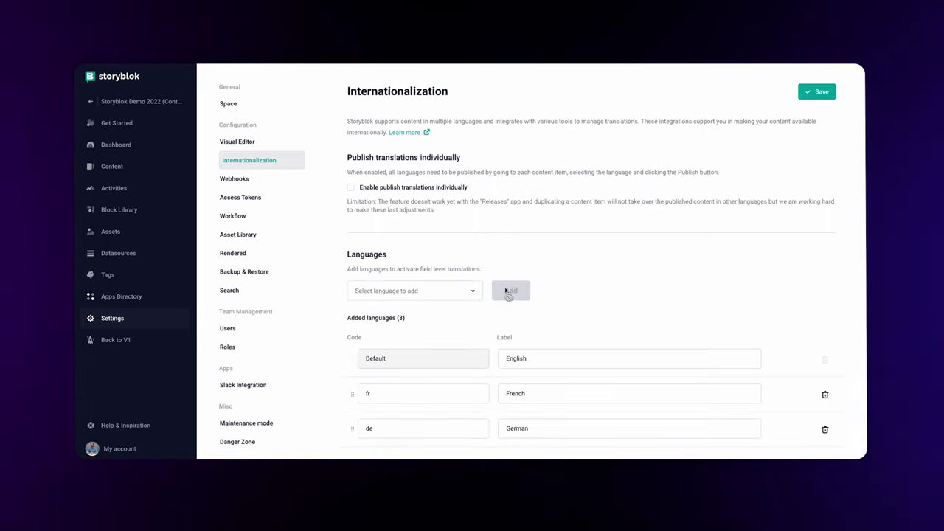
left_click(811, 92)
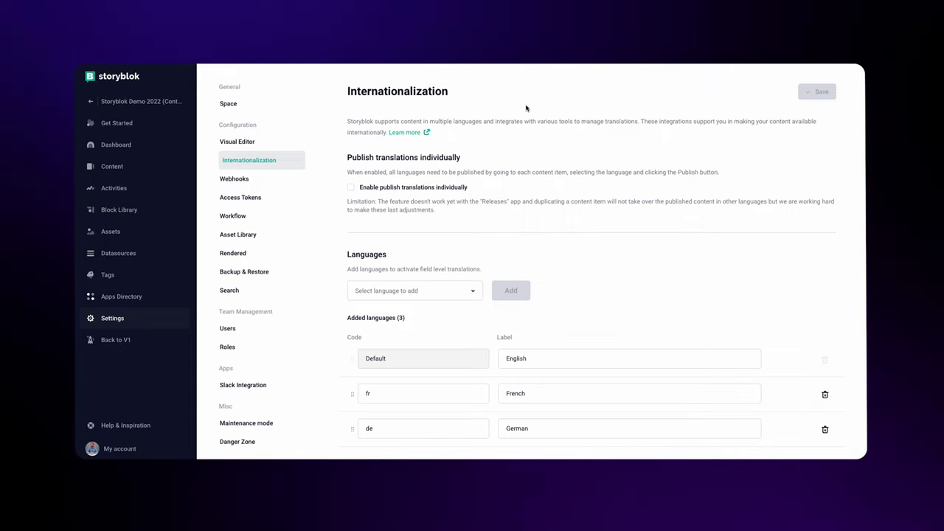
Step: Search the space's content for "home", open the Home page and check its available languages
left_click(168, 171)
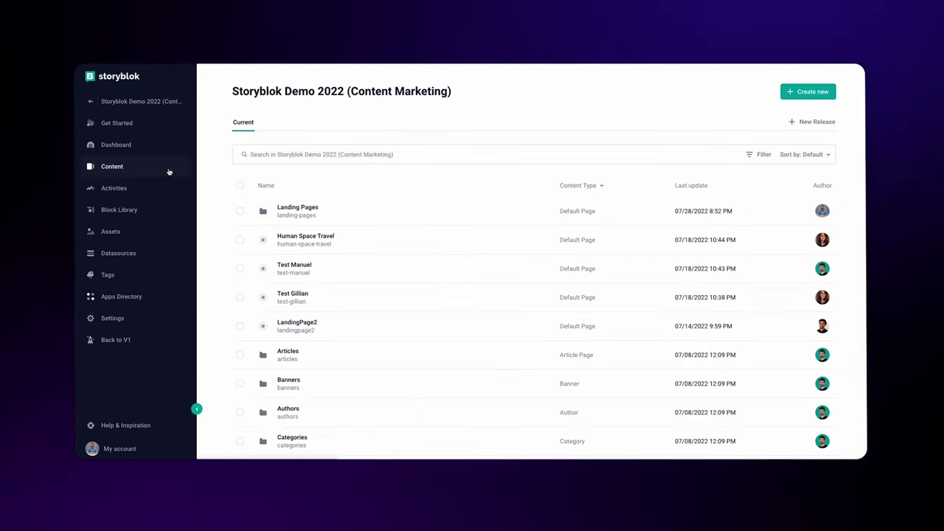
left_click(267, 156)
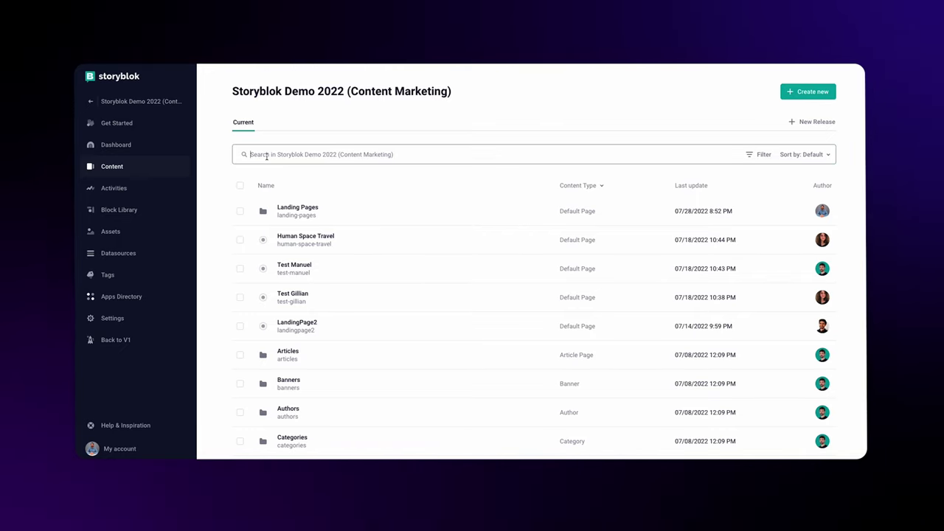
type("home")
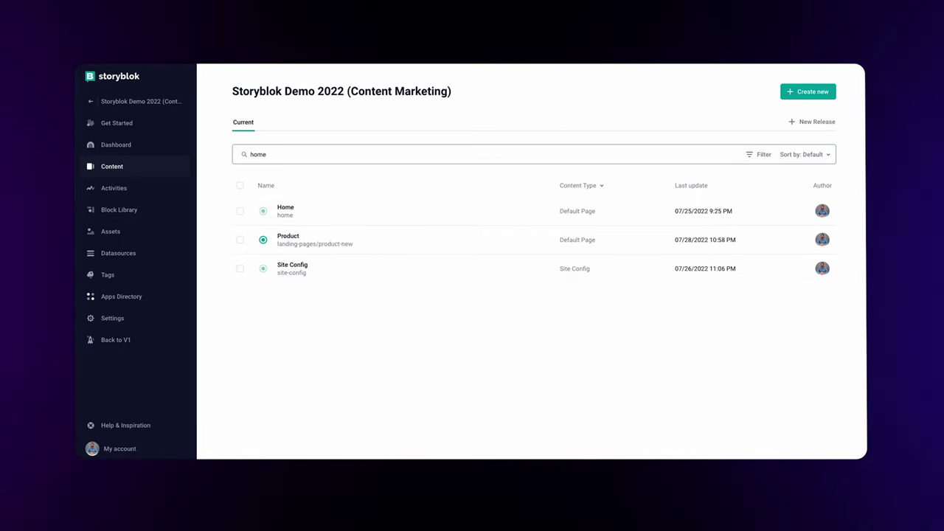
left_click(290, 214)
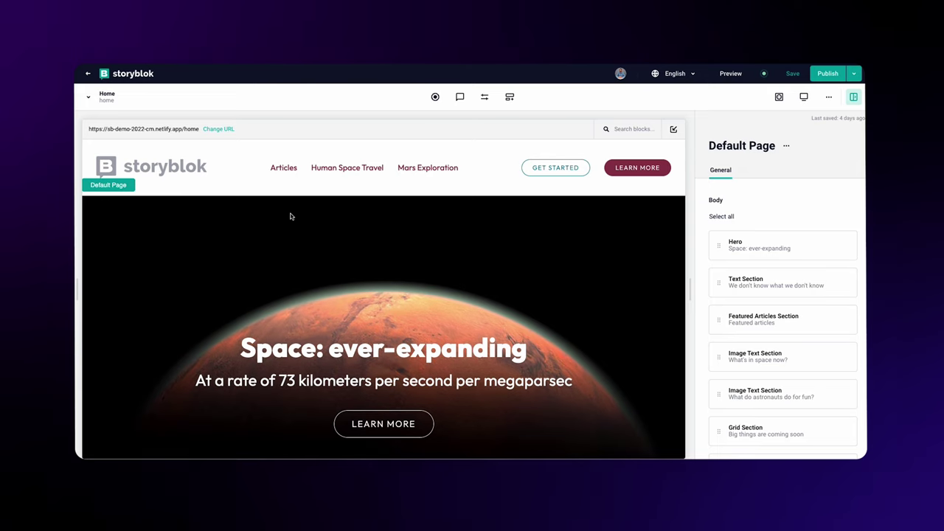
left_click(675, 74)
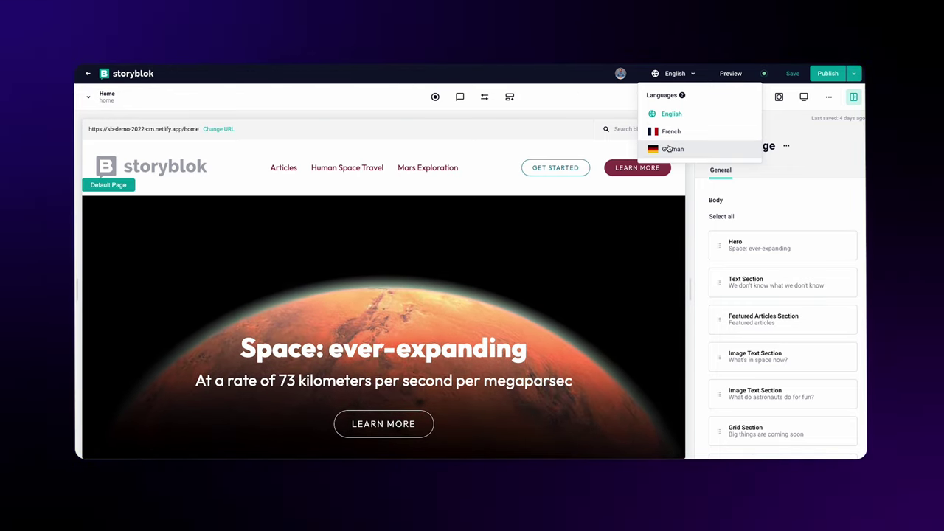
left_click(612, 107)
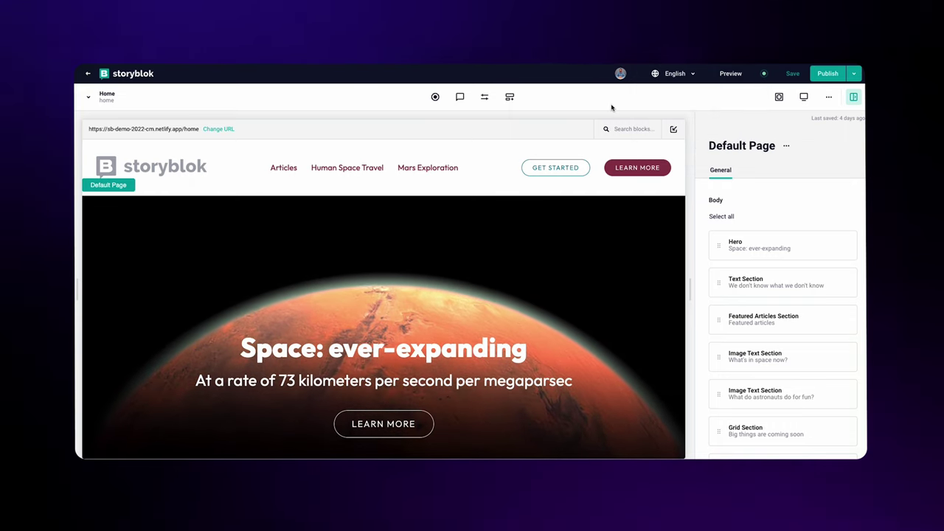
Step: Check the Translatable option in the field settings of the Hero block's Headline
left_click(633, 240)
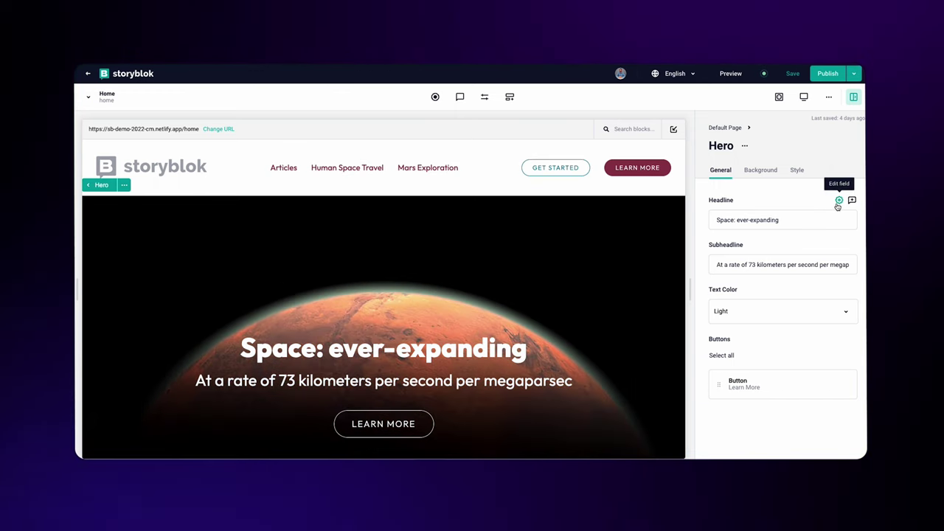
left_click(836, 200)
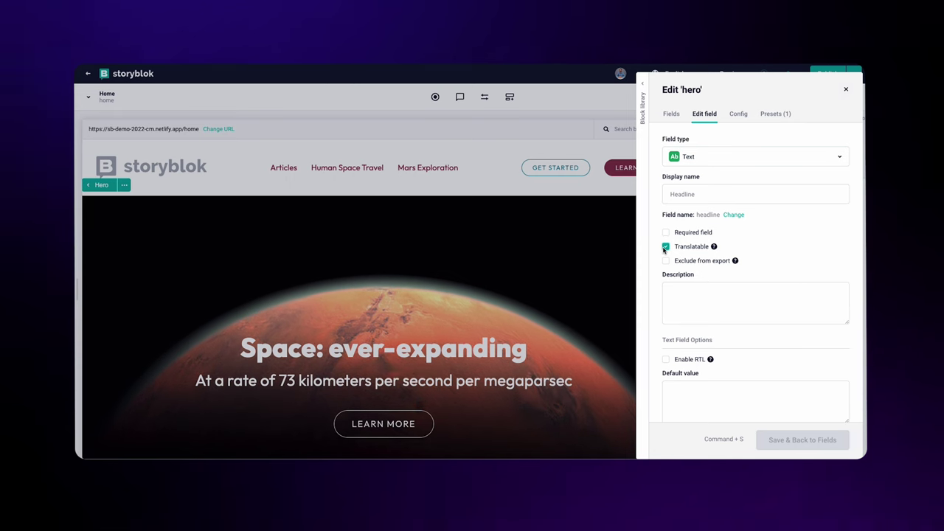
left_click(846, 89)
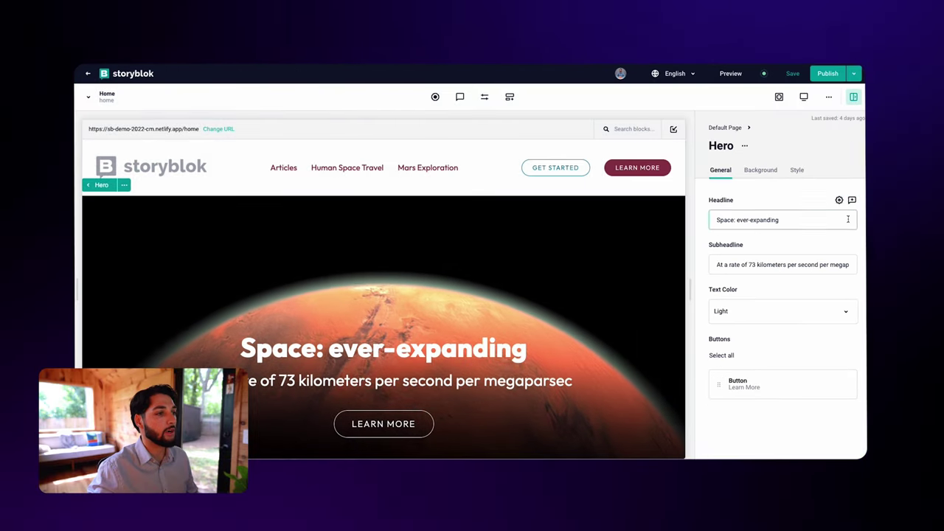
Step: Make the Hero block's Subheadline field translatable and save the field settings
left_click(841, 244)
left_click(667, 247)
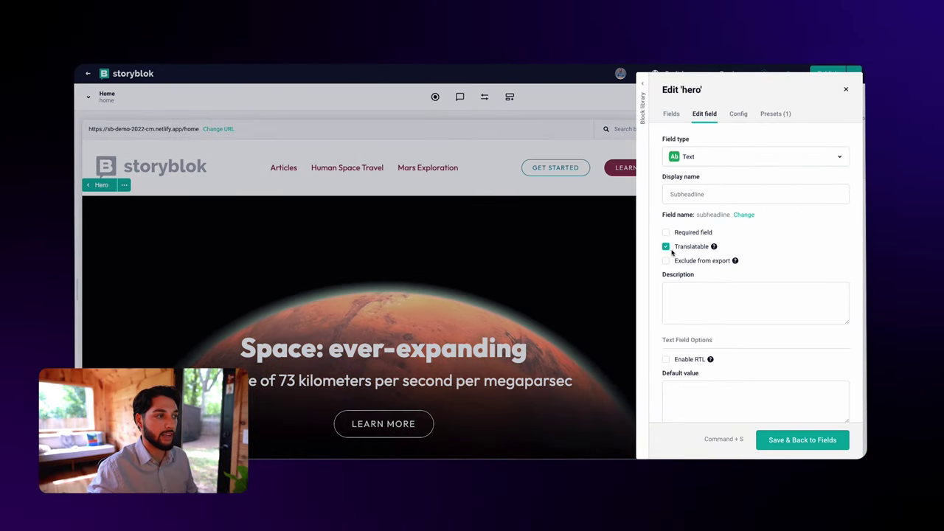
left_click(799, 441)
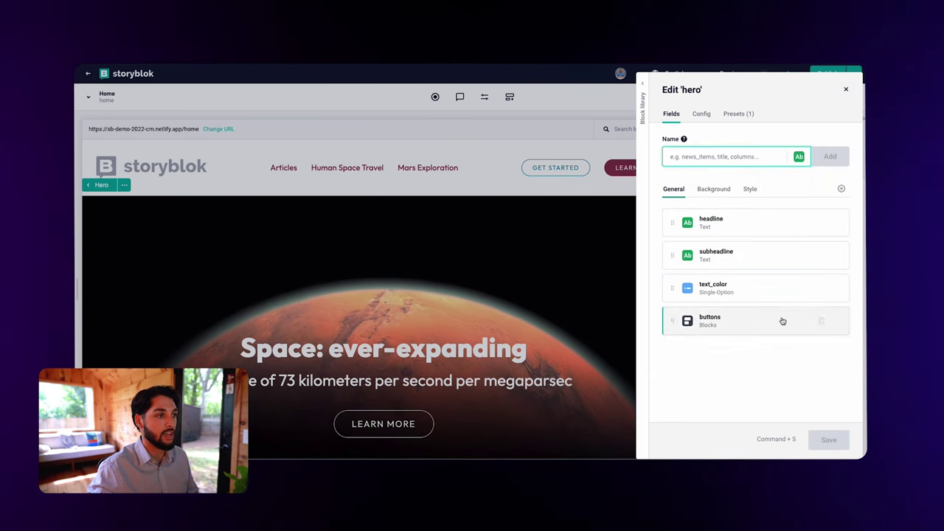
left_click(846, 89)
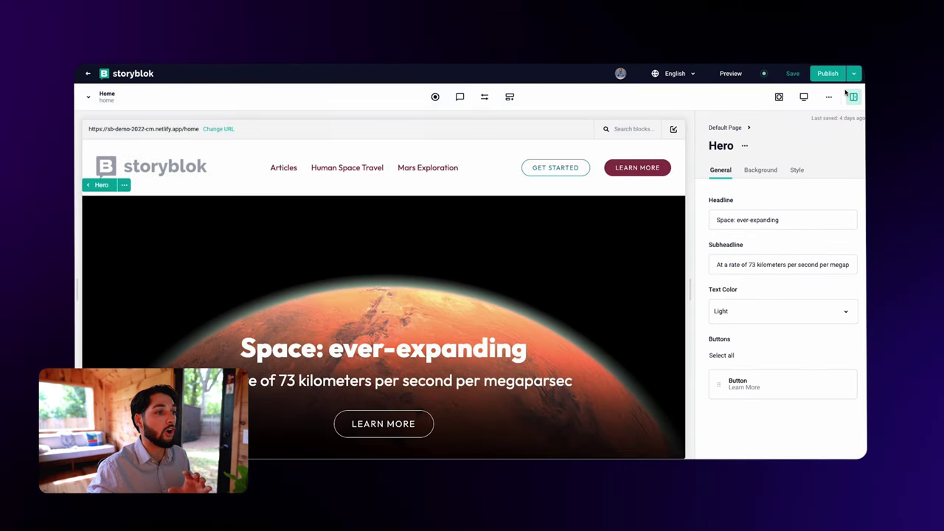
Step: Make the Label field of the Hero's Button block translatable and save the field settings
left_click(786, 385)
left_click(839, 246)
left_click(667, 246)
left_click(793, 442)
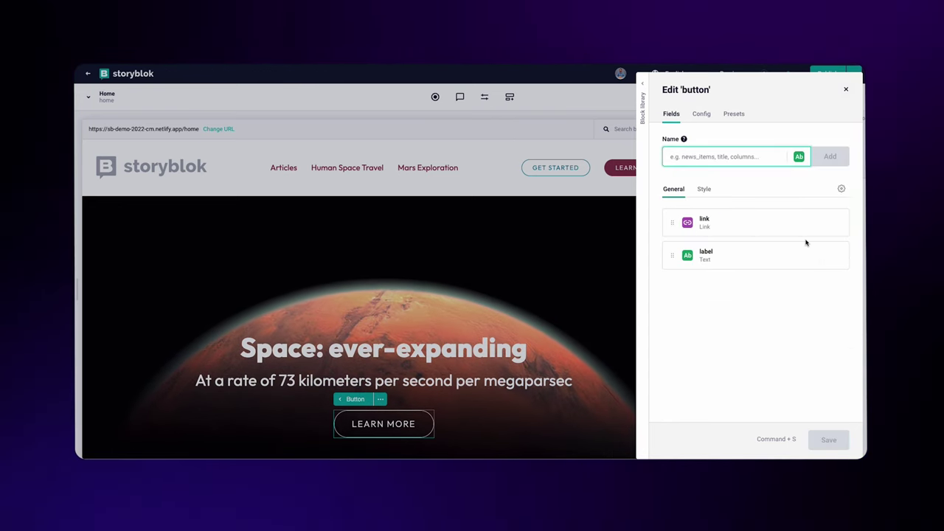
left_click(846, 89)
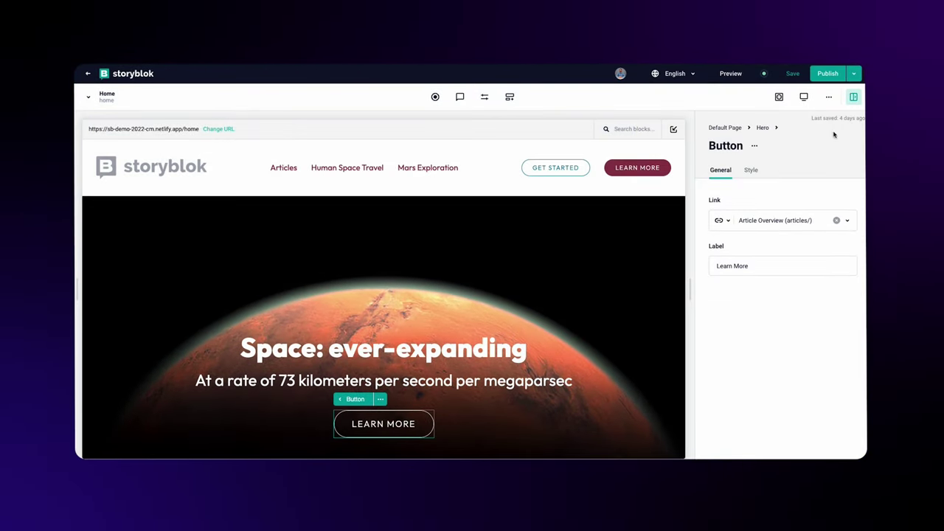
Step: Switch the Home page to German and set the Hero headline to "Weltall: unendliche Weiten"
left_click(679, 75)
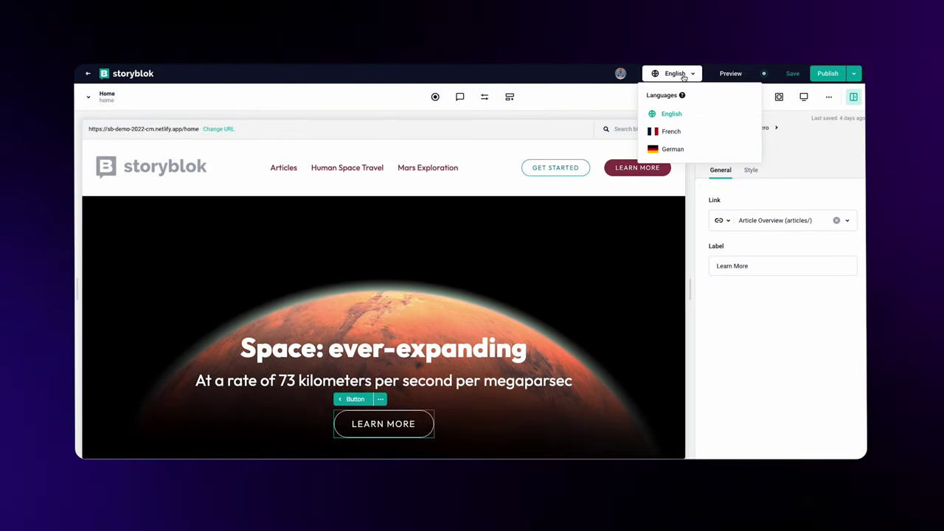
left_click(673, 149)
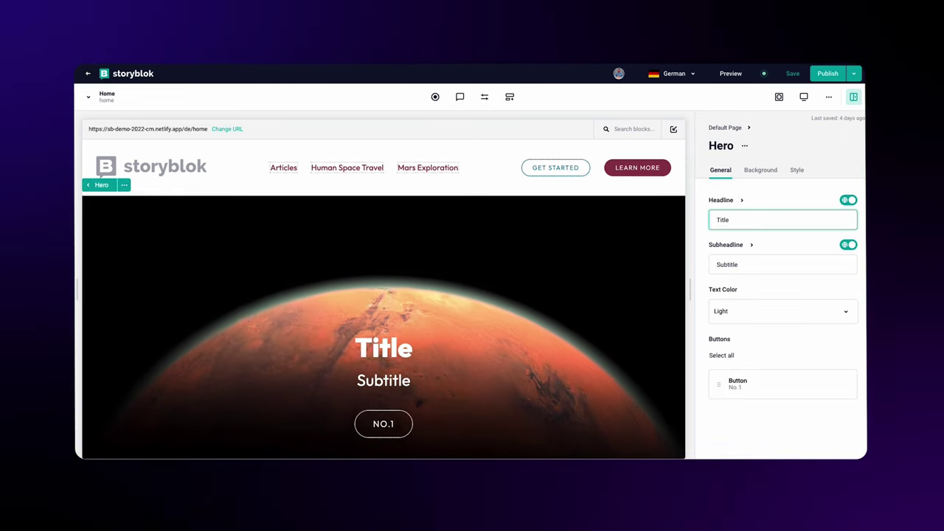
left_click(770, 220)
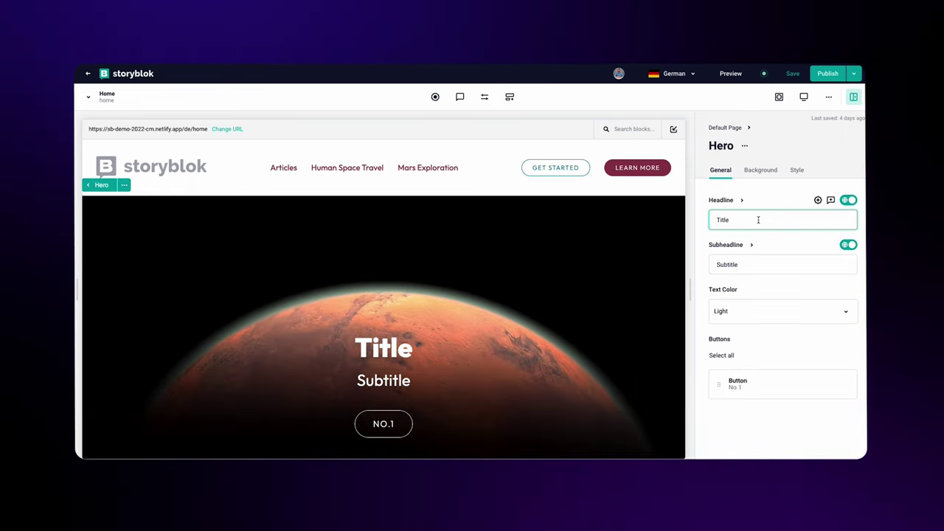
key("ctrl+a")
type("Weltall: unendliche Weiten")
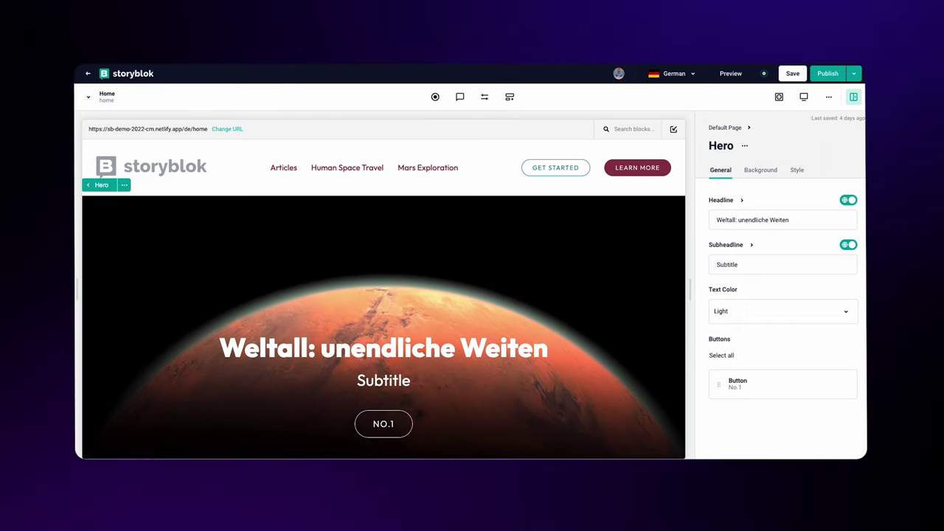
Step: Set the German Hero subheadline to "Mit einer Geschwindigkeit von 73 Kilometern pro Sekunde pro Megaparsec"
left_click(715, 265)
key("ctrl+a")
type("Mit einer Geschwindigkeit von 73 Kilometern pro Sekunde pro Megaparsec")
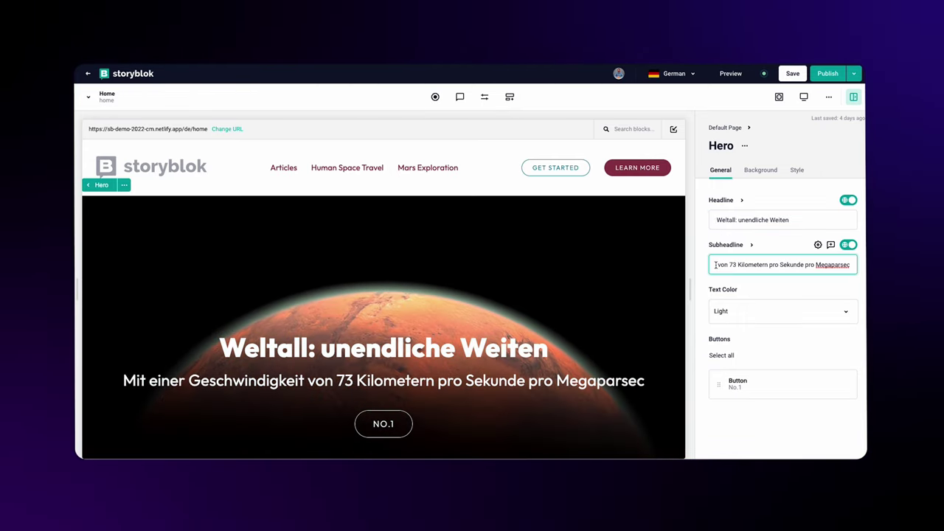
Step: Set the German label of the Hero's button to "Erfahre mehr" and save the page
left_click(736, 383)
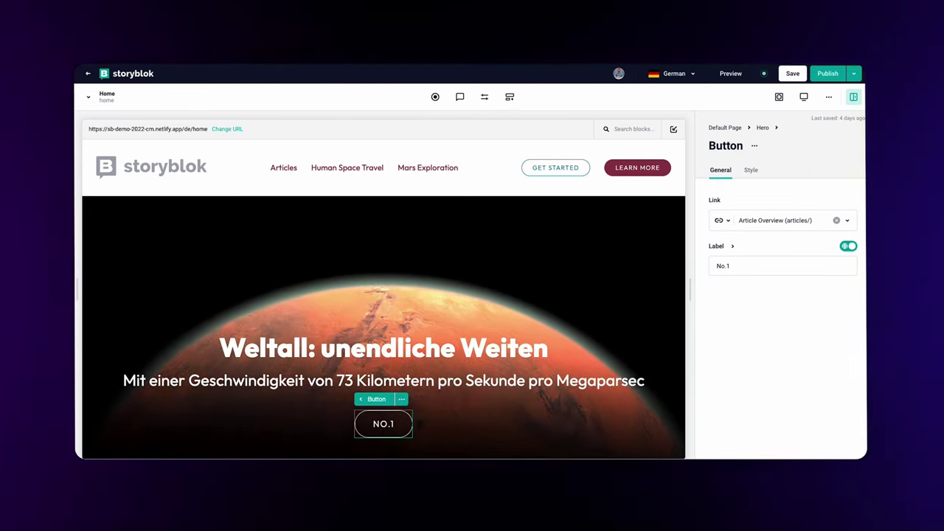
left_click(711, 267)
key("ctrl+a")
type("Erfahre mehr")
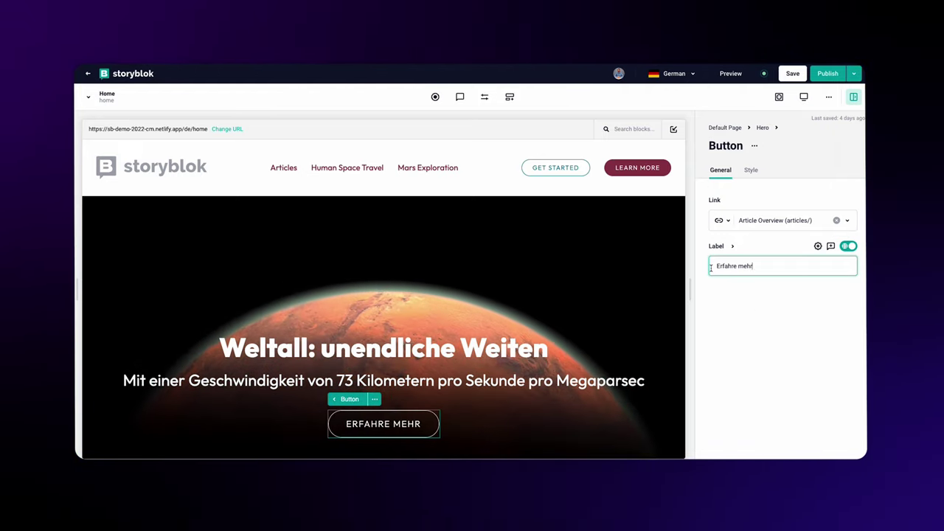
left_click(742, 317)
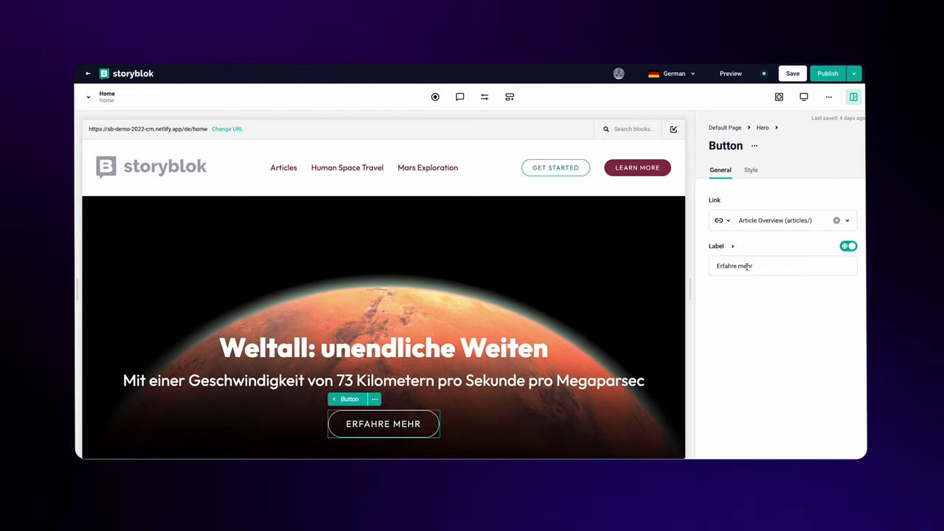
left_click(792, 73)
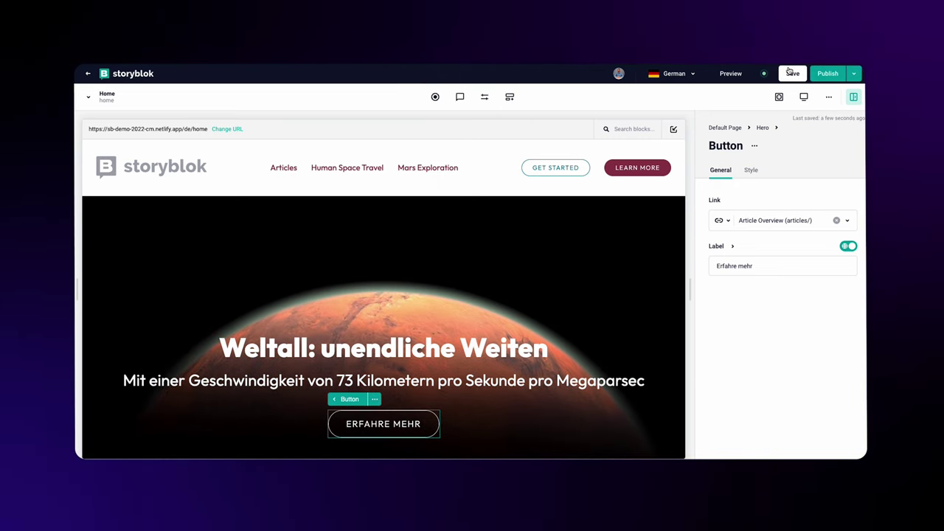
Step: Compare the page's language versions by switching to English and back to German
left_click(689, 73)
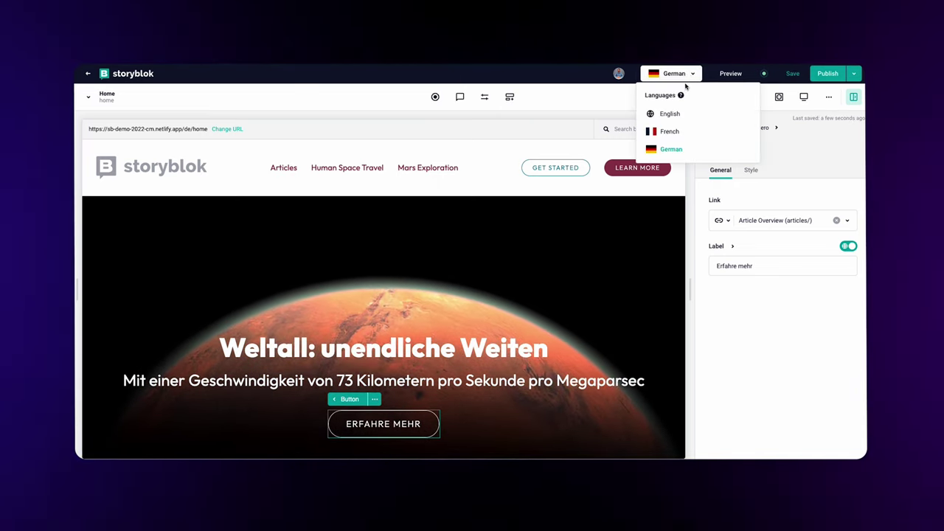
left_click(678, 113)
left_click(673, 73)
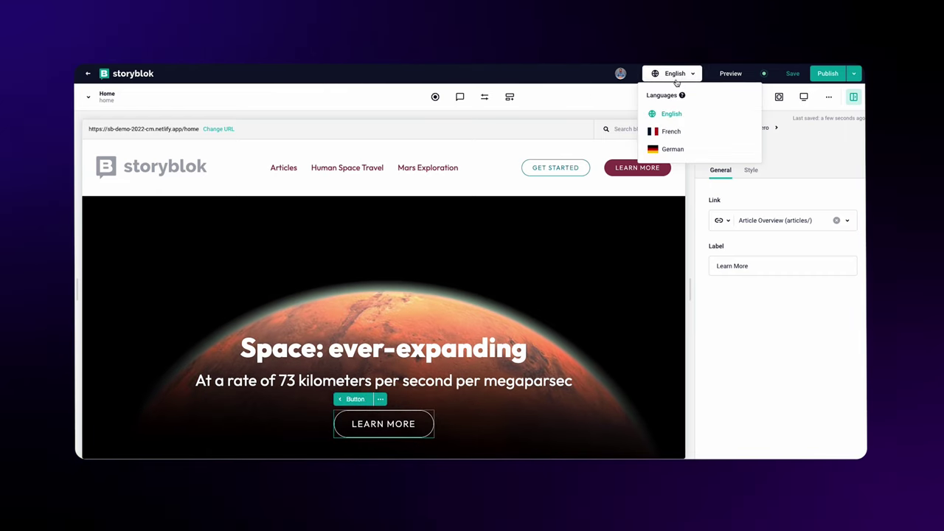
left_click(675, 149)
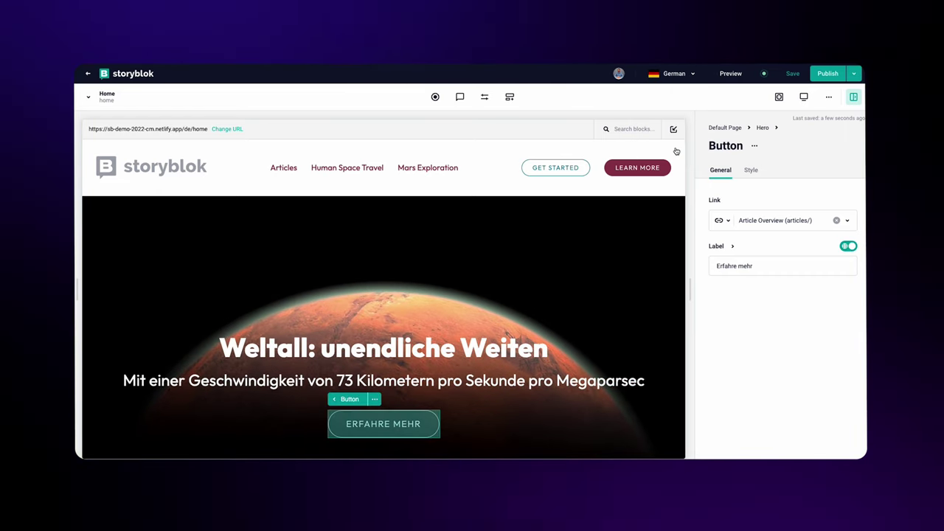